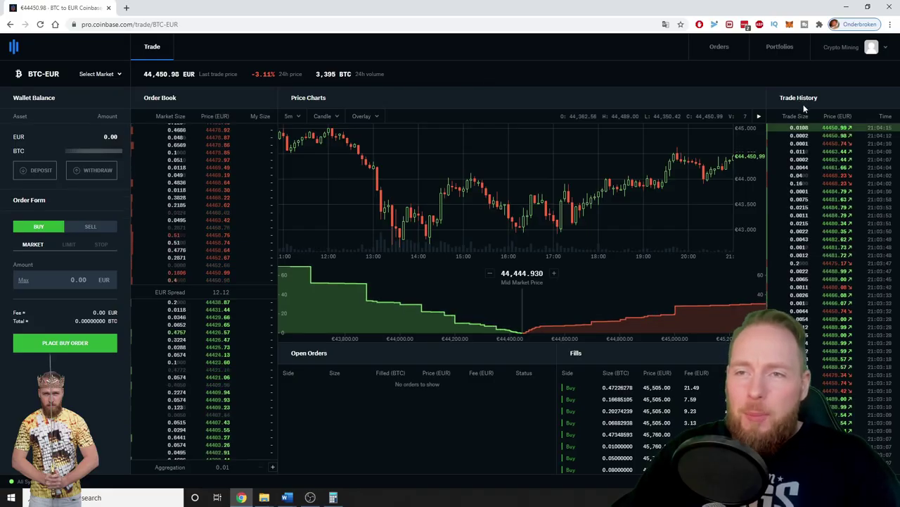
- Start a new API key for the default portfolio in the profile's API settings and nickname it "warrior bot"
click(844, 47)
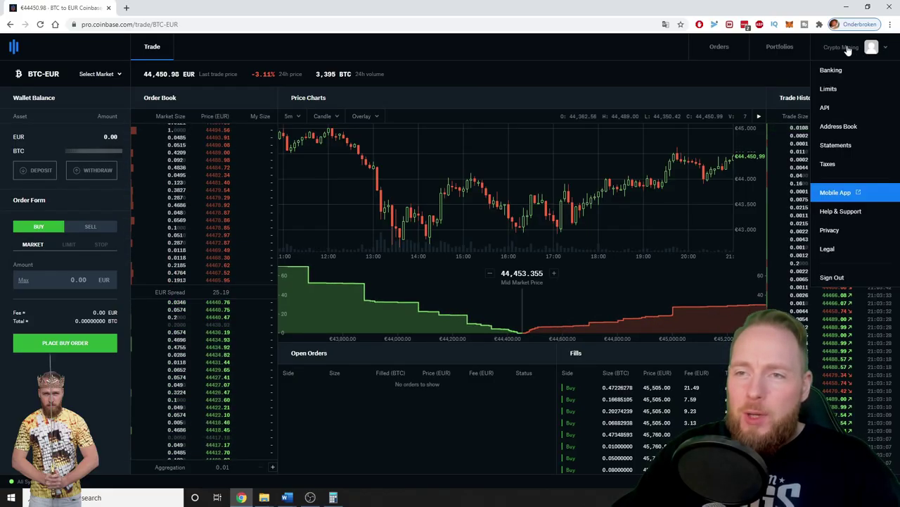
click(825, 108)
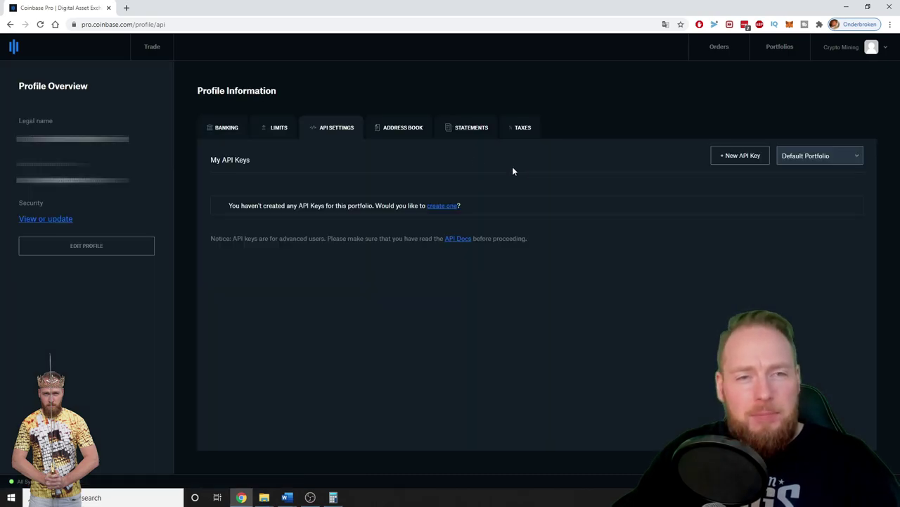
click(734, 155)
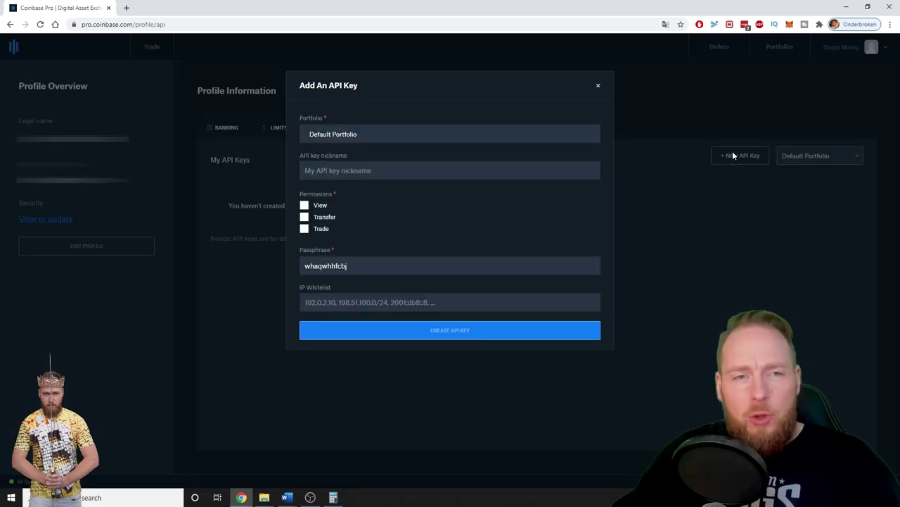
click(351, 172)
text(warrior bot)
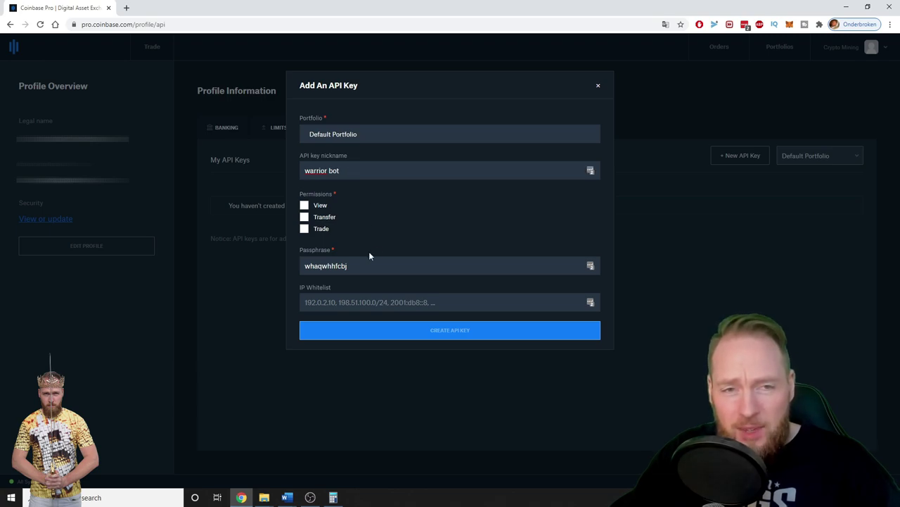
- Grant the API key the View and Trade permissions, leaving Transfer disabled
click(305, 206)
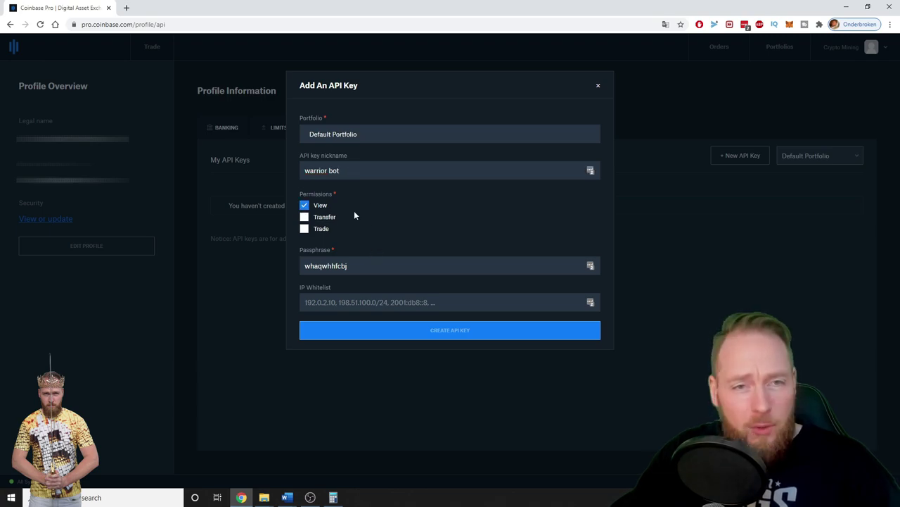
click(304, 229)
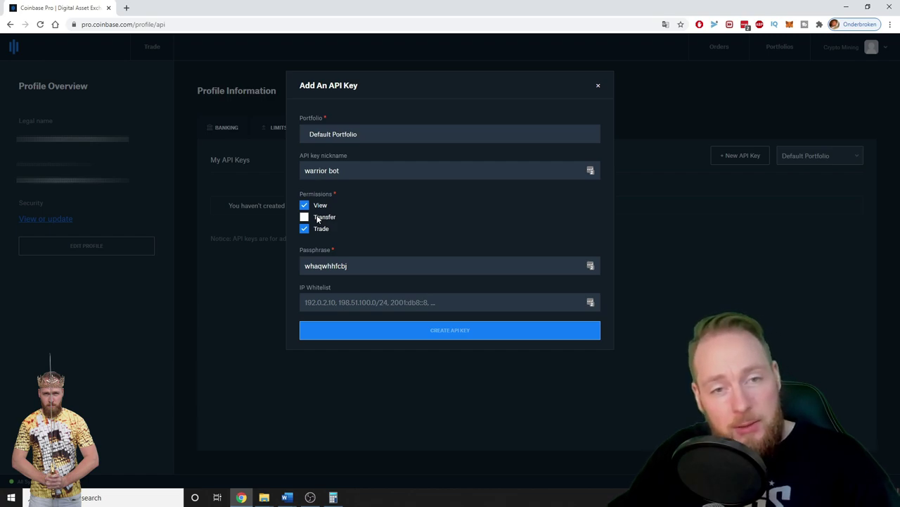
click(304, 220)
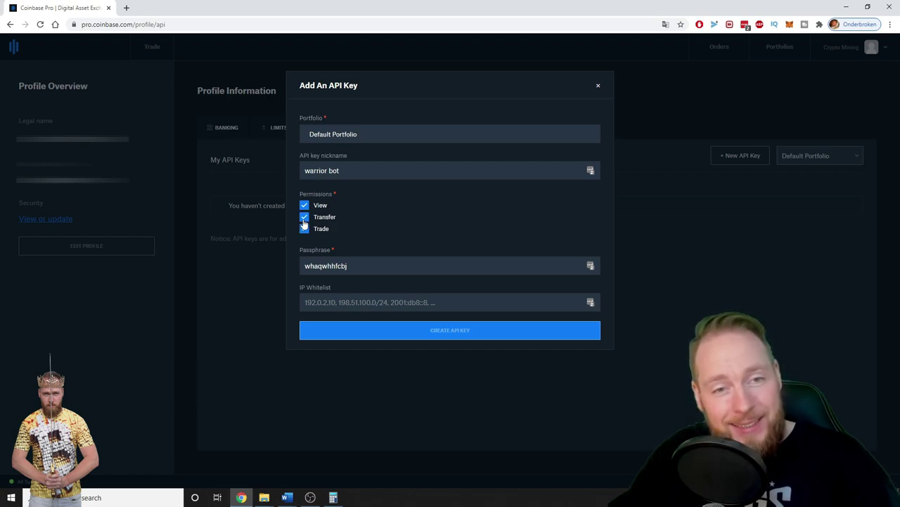
click(304, 220)
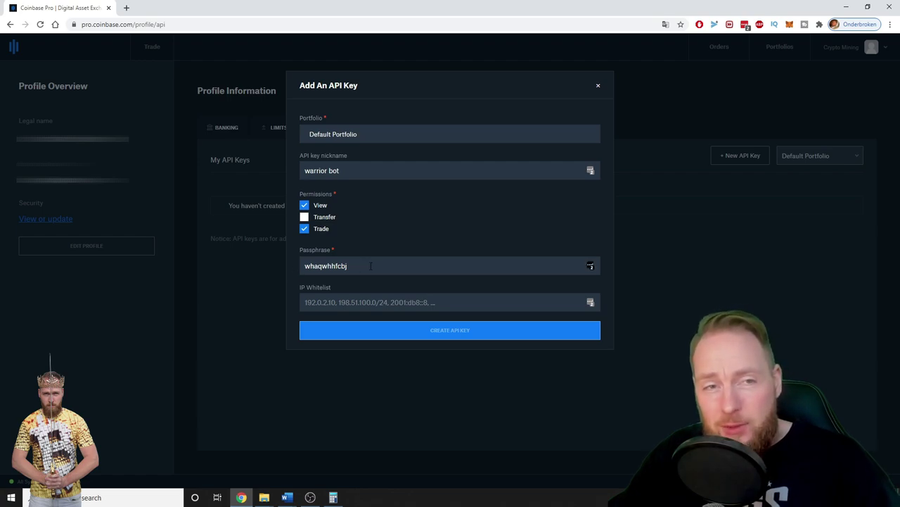
- Copy the new API key's passphrase to the clipboard
key(ctrl+a)
right_click(316, 265)
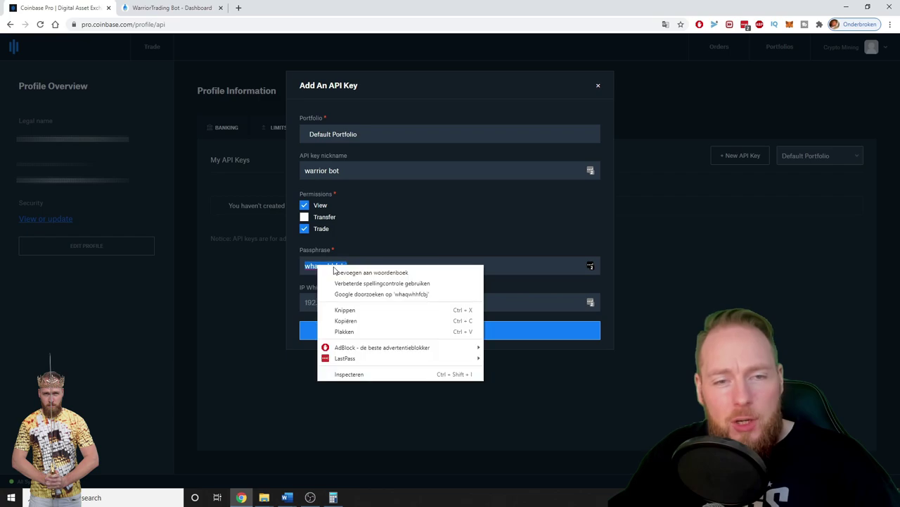
click(347, 321)
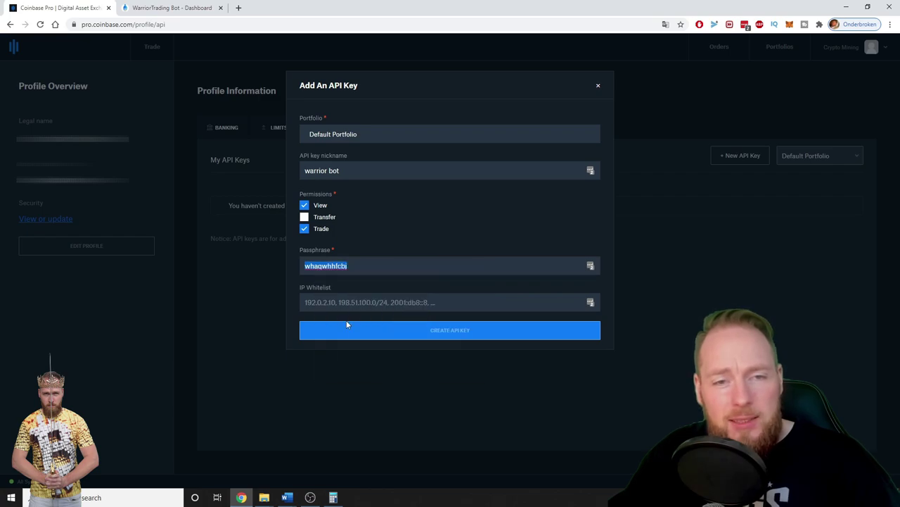
- Create the API key and authorize it by entering the 2-step verification code
click(454, 336)
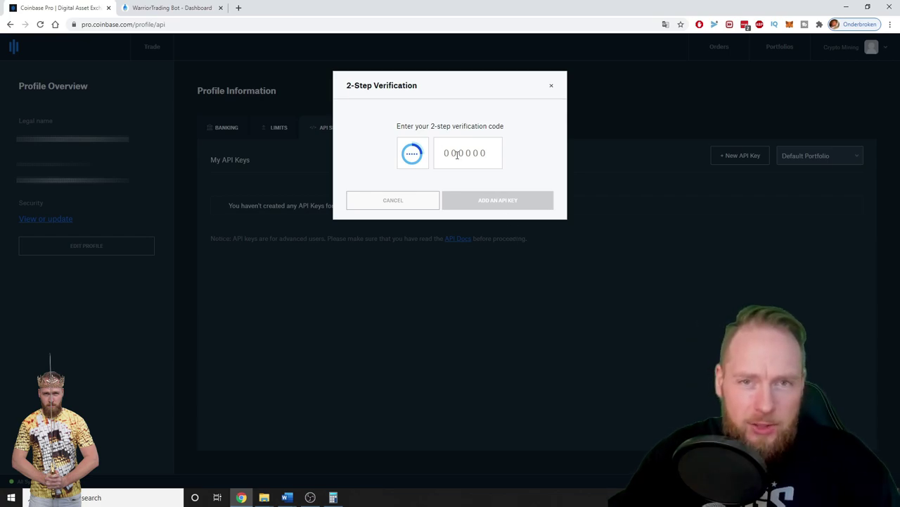
key(ctrl+v)
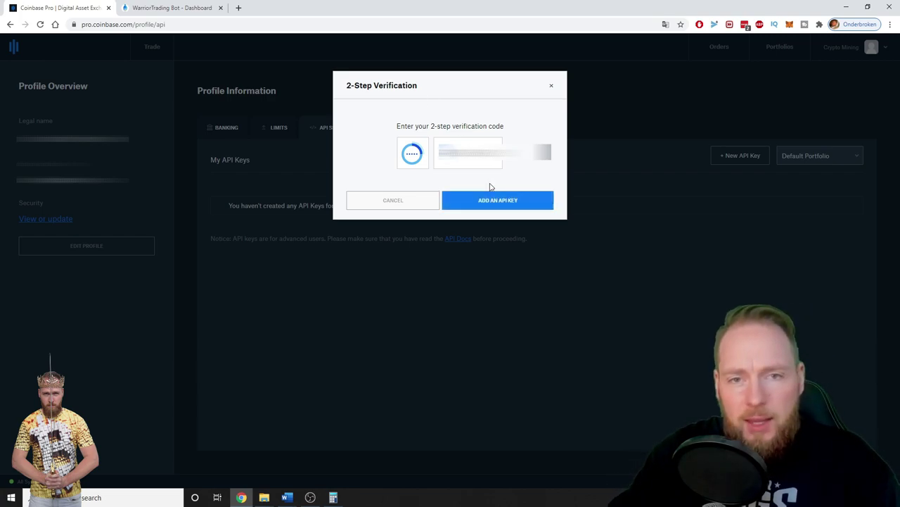
click(488, 200)
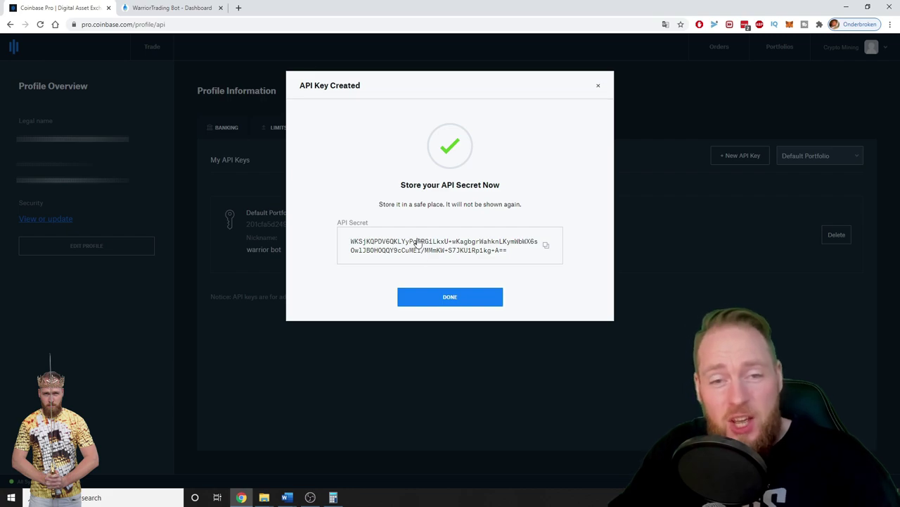
- Switch to the WarriorTrading Bot site, choose Coinbase Pro as the new bot's exchange and paste the API passphrase
click(197, 9)
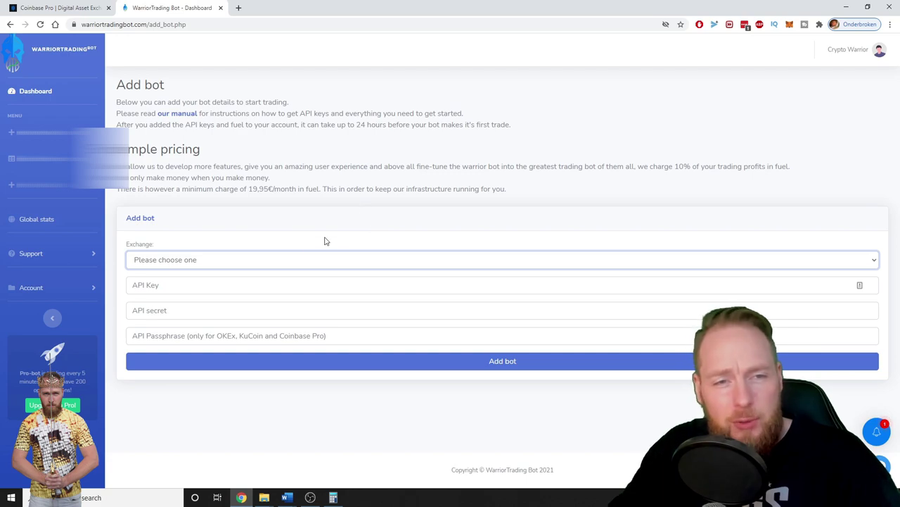
click(291, 261)
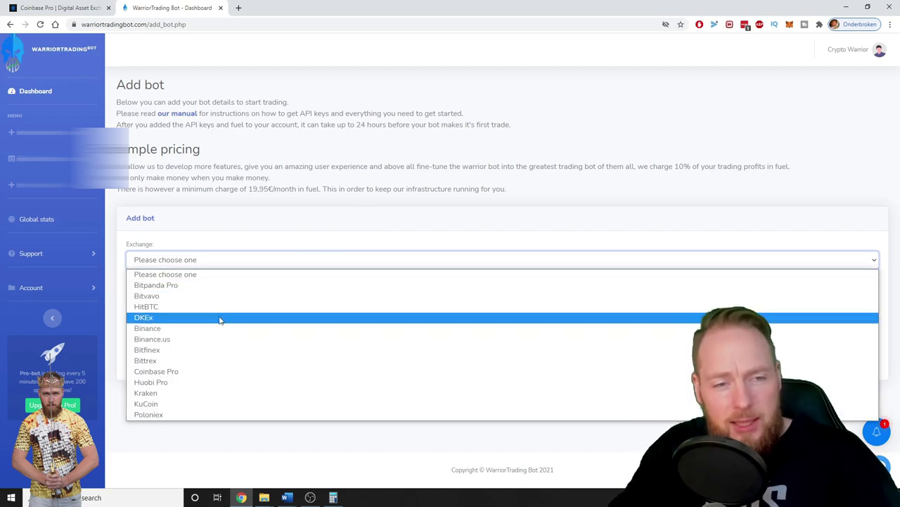
key(Escape)
click(164, 375)
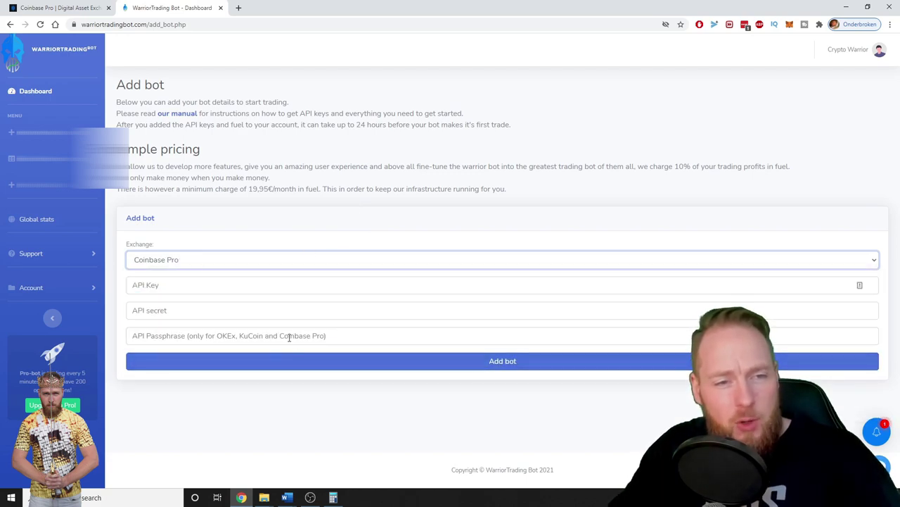
click(195, 332)
key(ctrl+v)
- Copy the API secret from Coinbase Pro and paste it into the API secret field of WarriorTrading Bot's Add bot form
click(70, 8)
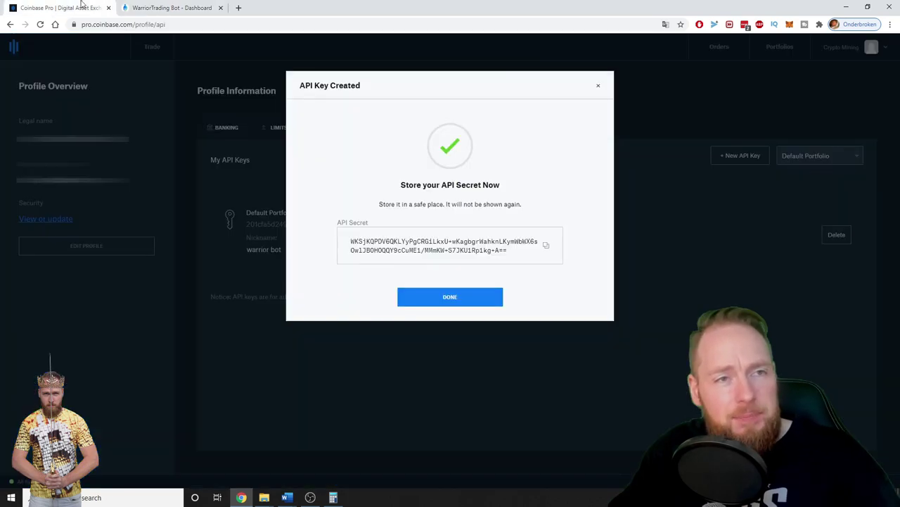
drag(515, 254, 349, 234)
key(ctrl+c)
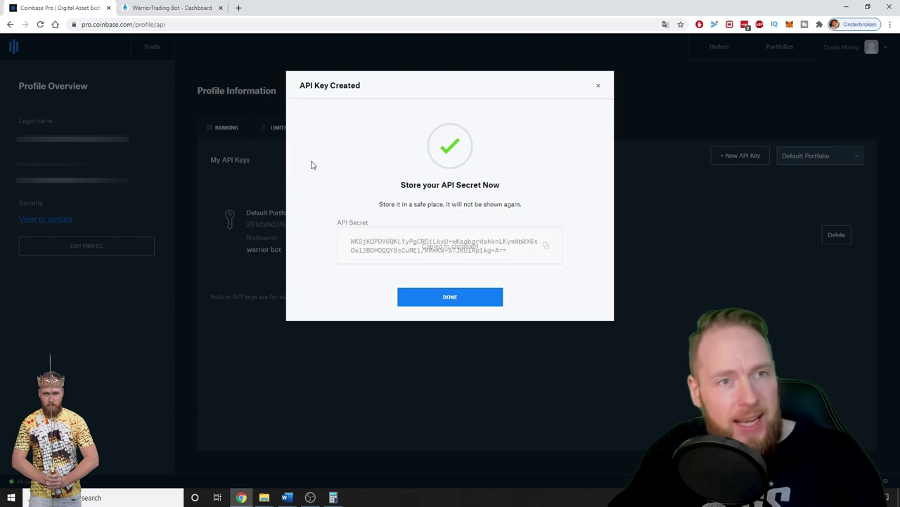
click(169, 8)
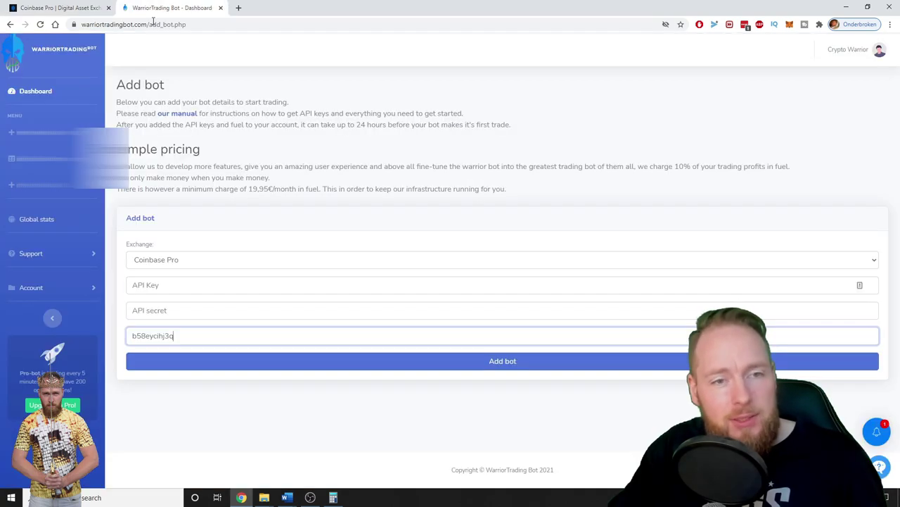
click(167, 310)
key(ctrl+v)
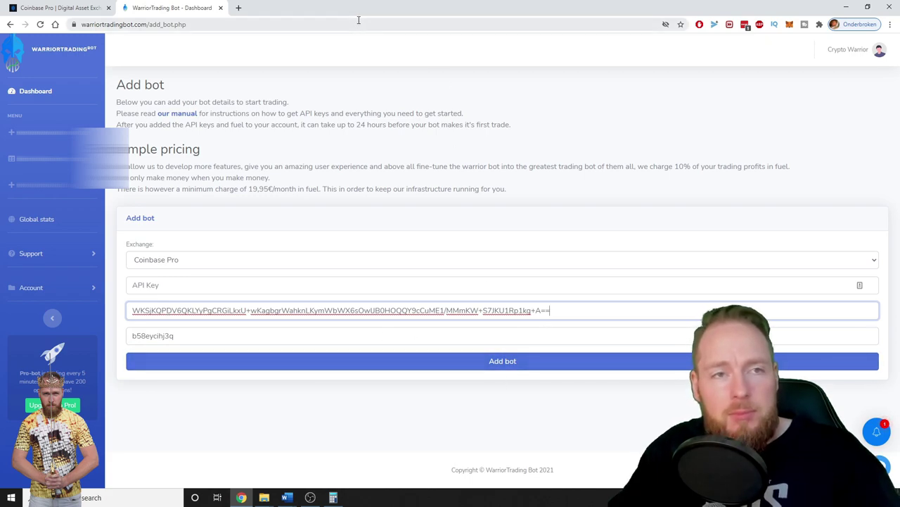
- Return to Coinbase Pro, dismiss the API secret dialog and delete the "warrior bot" API key
click(60, 8)
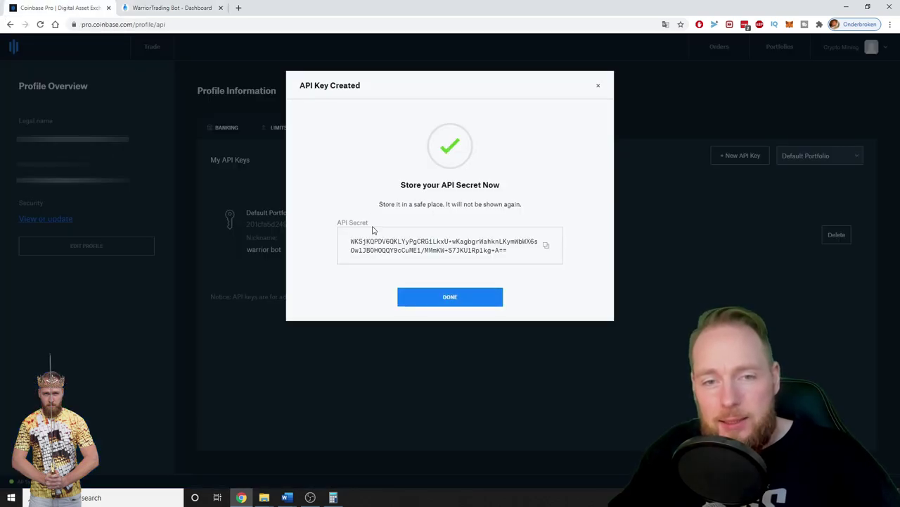
click(462, 301)
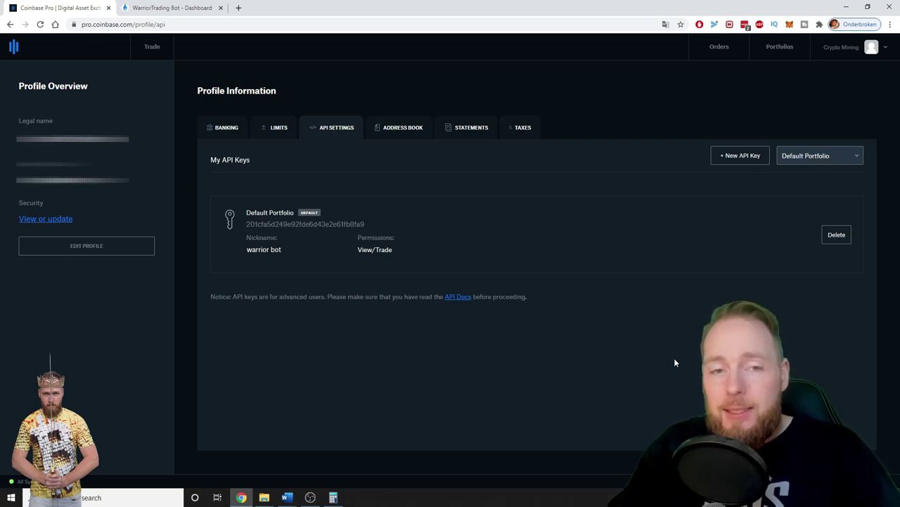
click(837, 235)
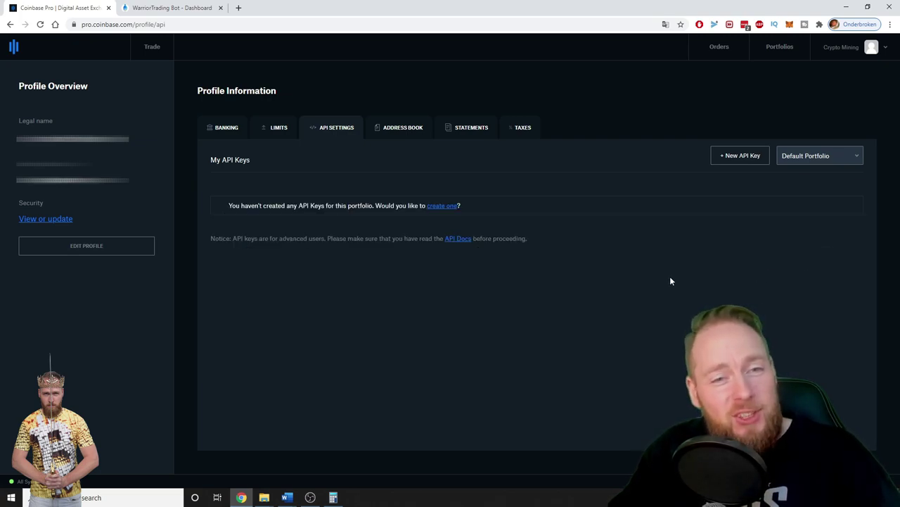